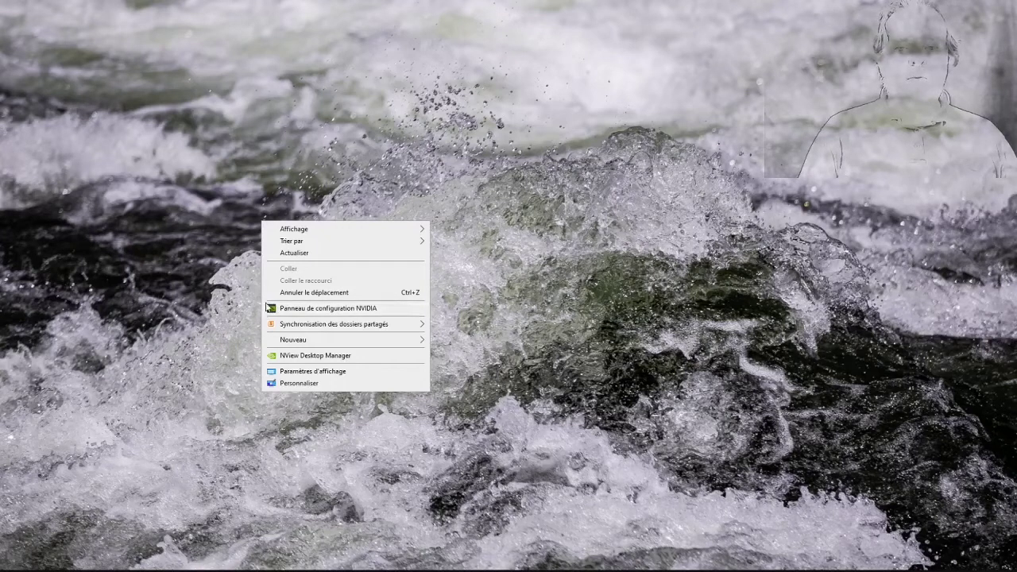
# Open the NVIDIA control panel, collapse the task tree to only Paramètres 3D expanded, and show the Gérer les paramètres 3D page.
pyautogui.click(325, 309)
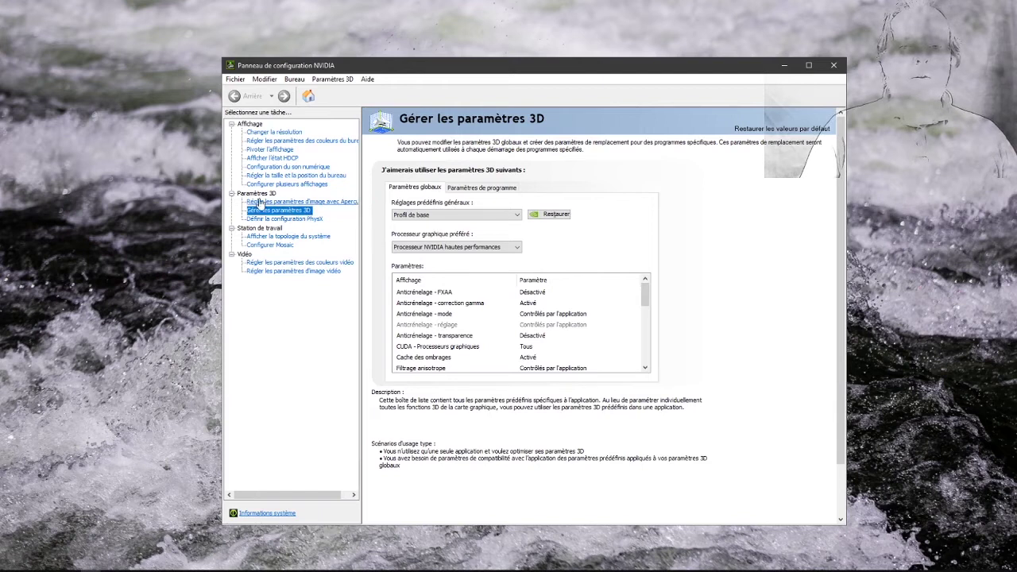
pyautogui.click(231, 124)
pyautogui.click(231, 133)
pyautogui.click(231, 140)
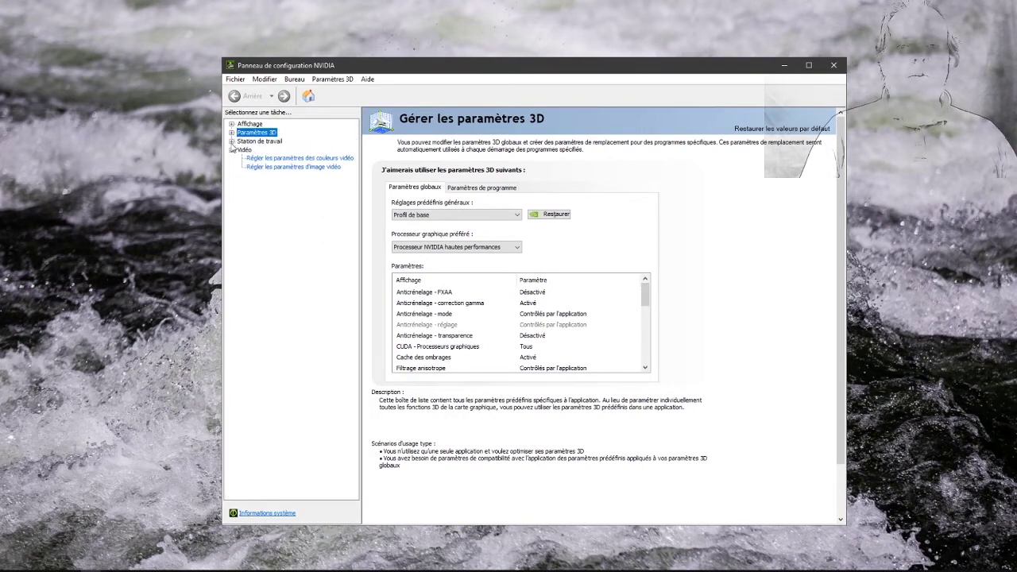
pyautogui.click(231, 150)
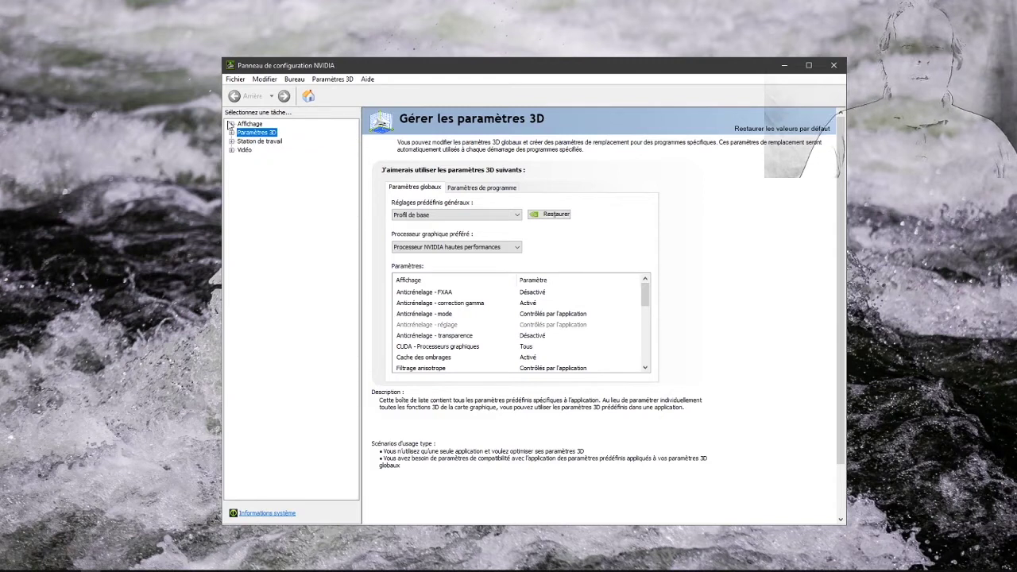
pyautogui.click(231, 133)
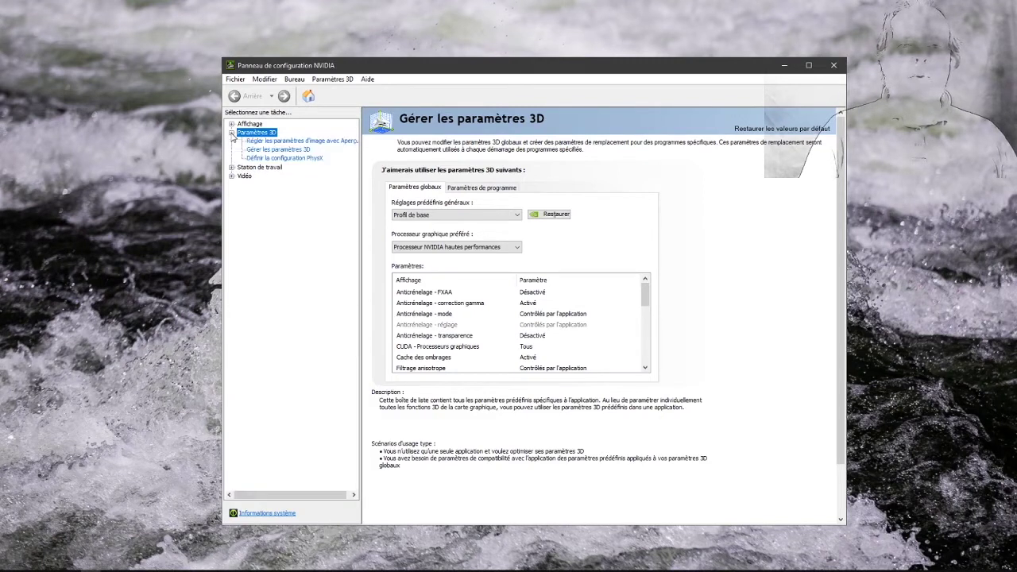
pyautogui.click(266, 152)
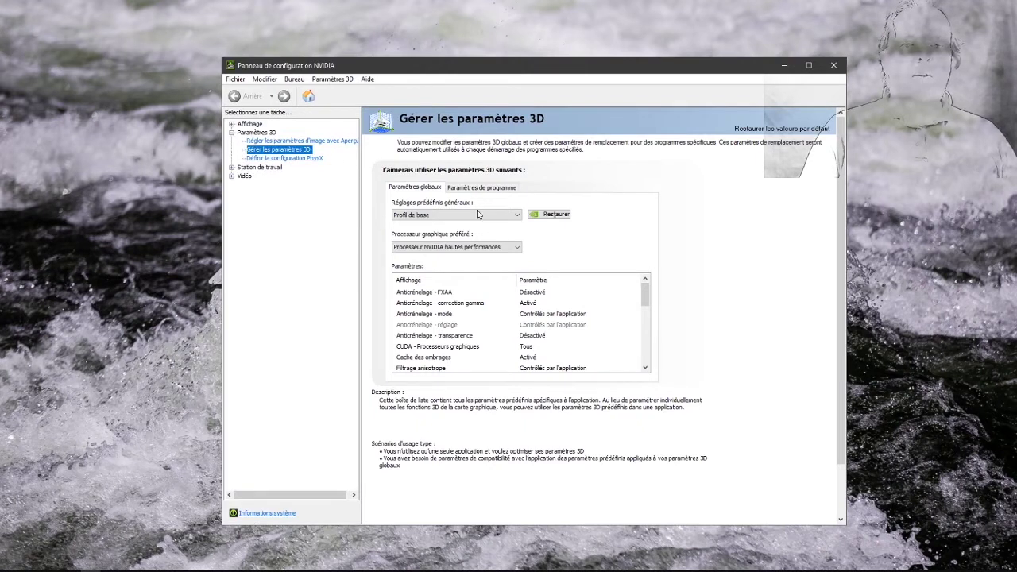
# Keep Profil de base, apply Processeur NVIDIA hautes performances as the global preferred graphics processor, and show the program-specific settings.
pyautogui.click(412, 216)
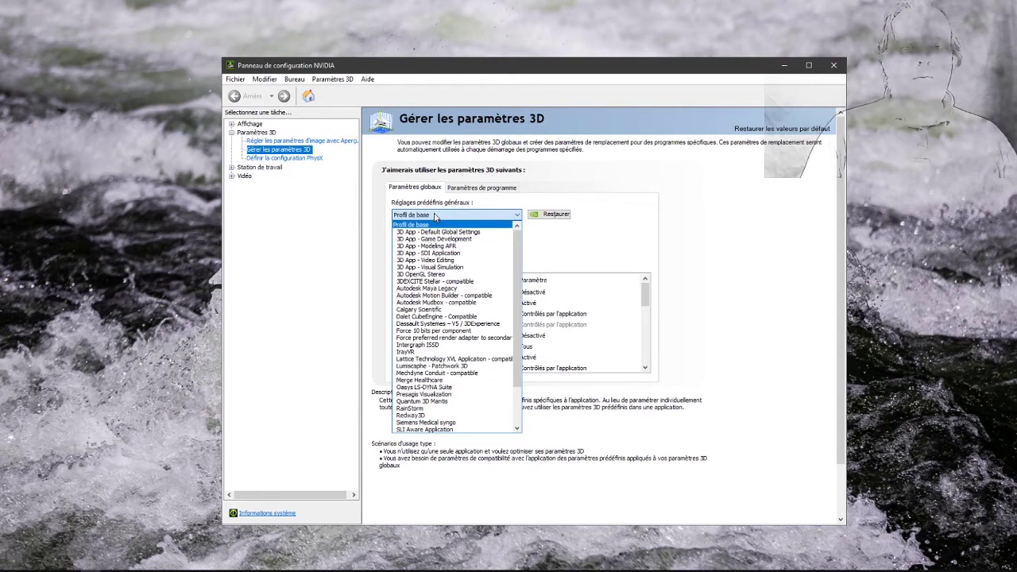
pyautogui.click(434, 216)
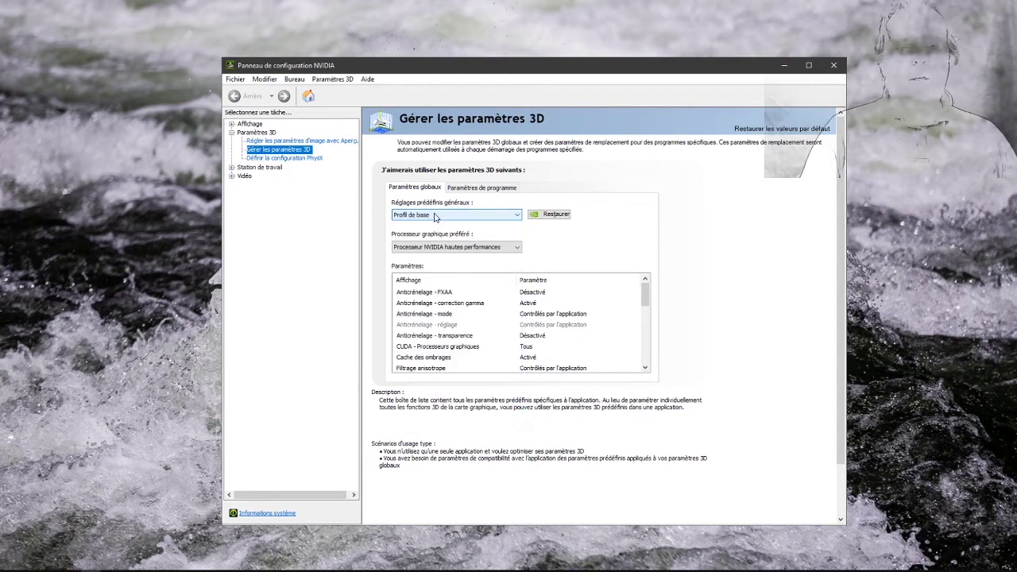
pyautogui.click(441, 249)
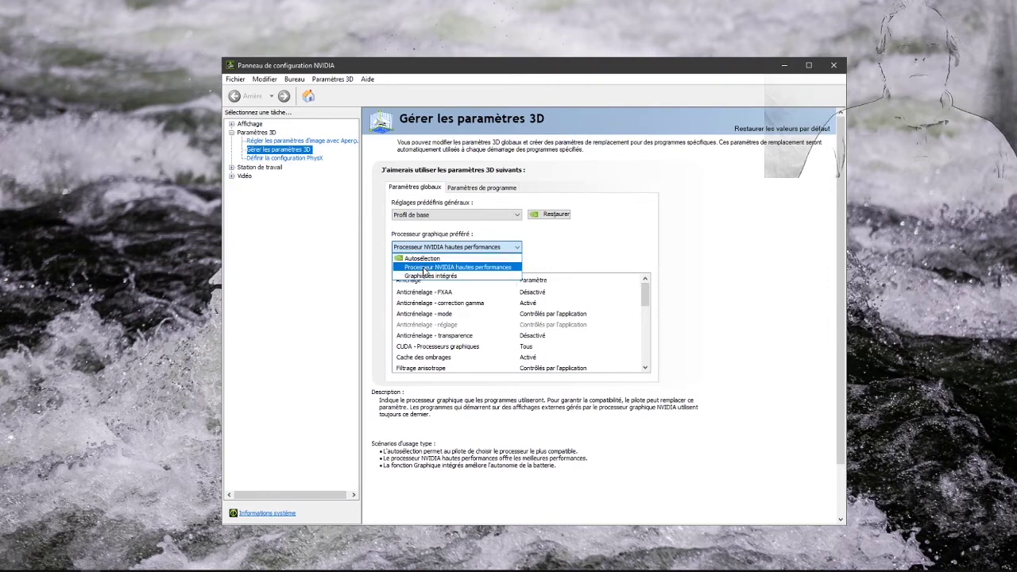
pyautogui.click(424, 268)
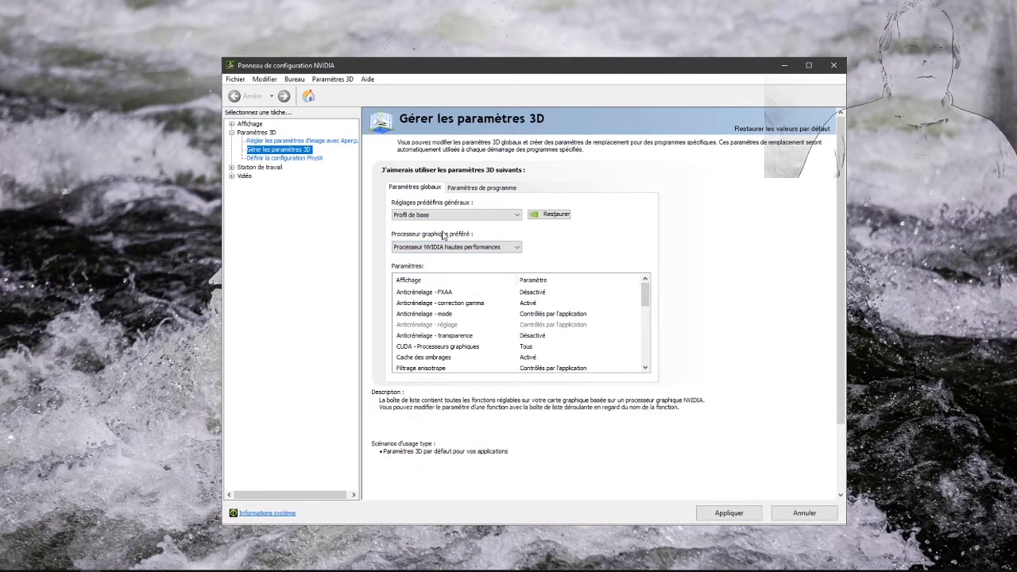
pyautogui.click(717, 515)
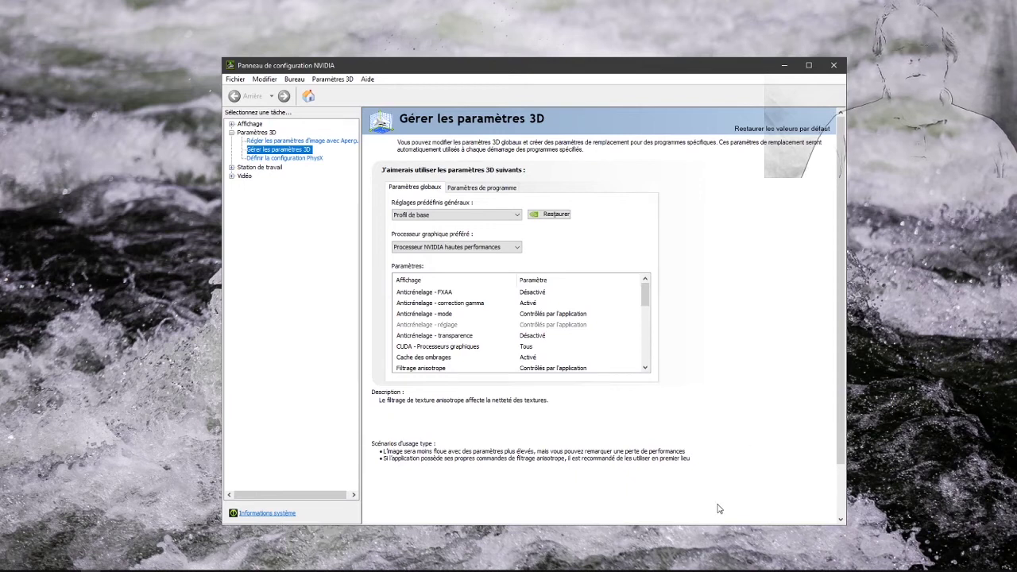
pyautogui.click(470, 189)
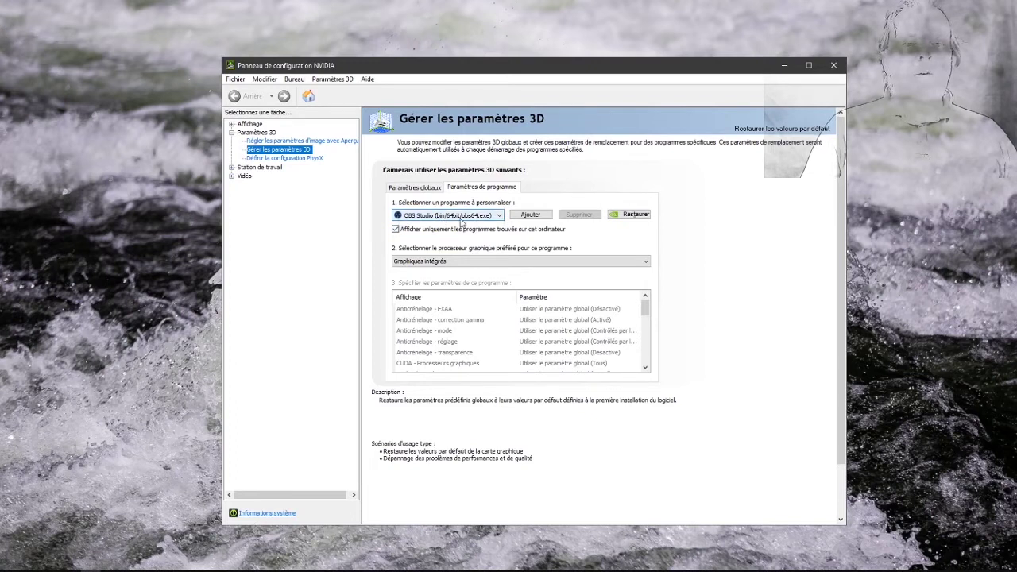
pyautogui.click(530, 215)
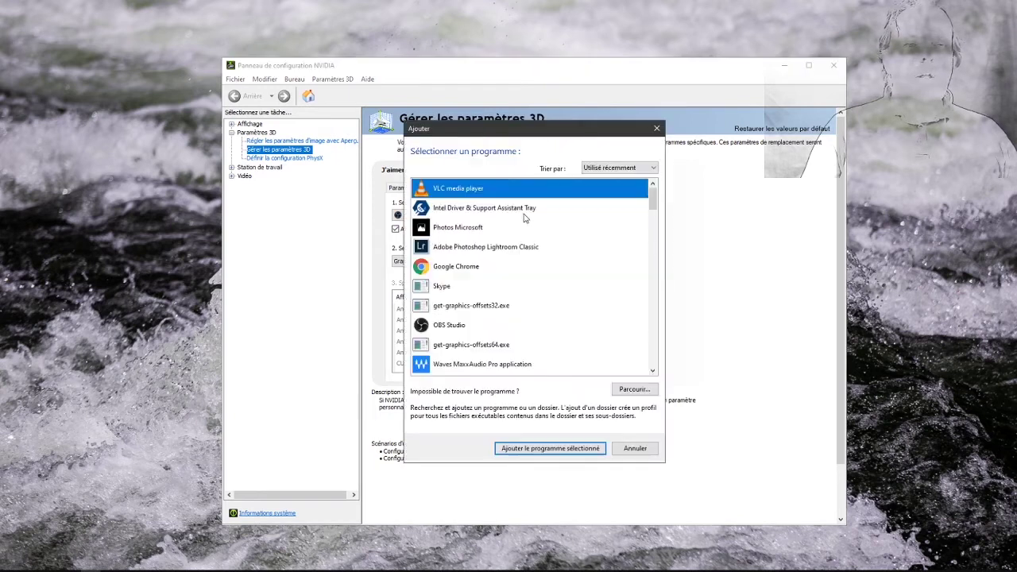
pyautogui.click(627, 389)
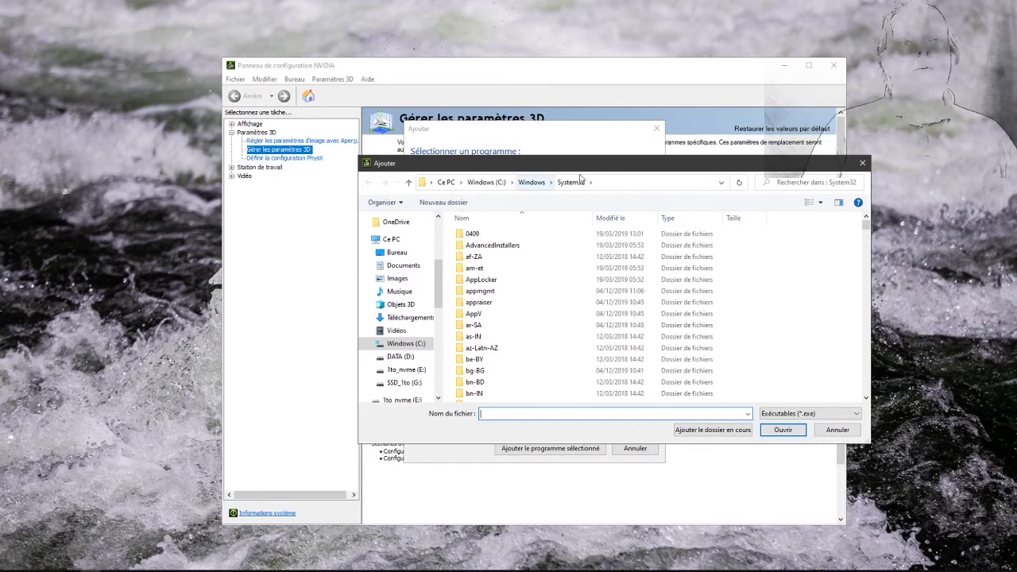
pyautogui.moveTo(584, 165); pyautogui.dragTo(537, 159)
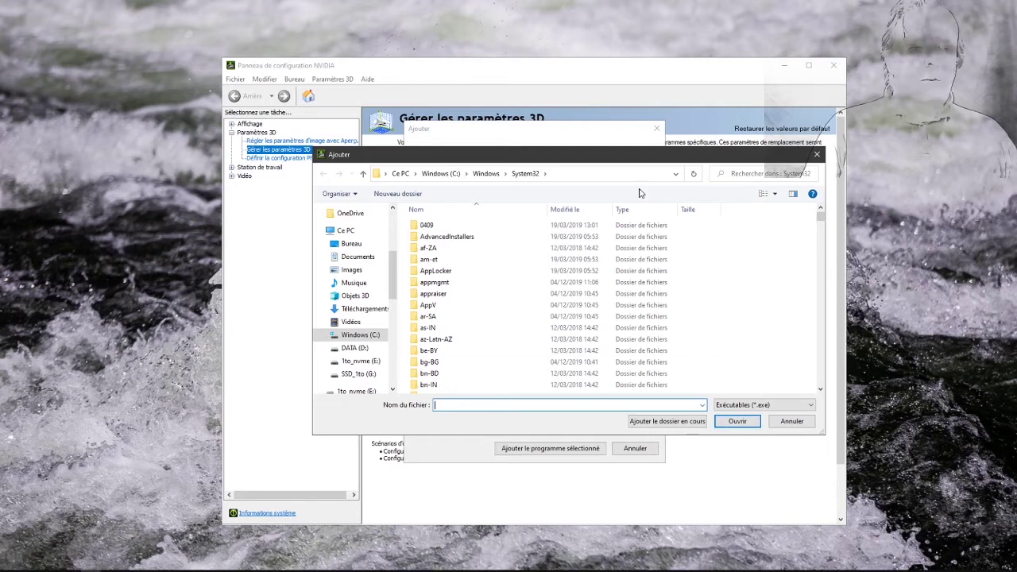
pyautogui.click(796, 421)
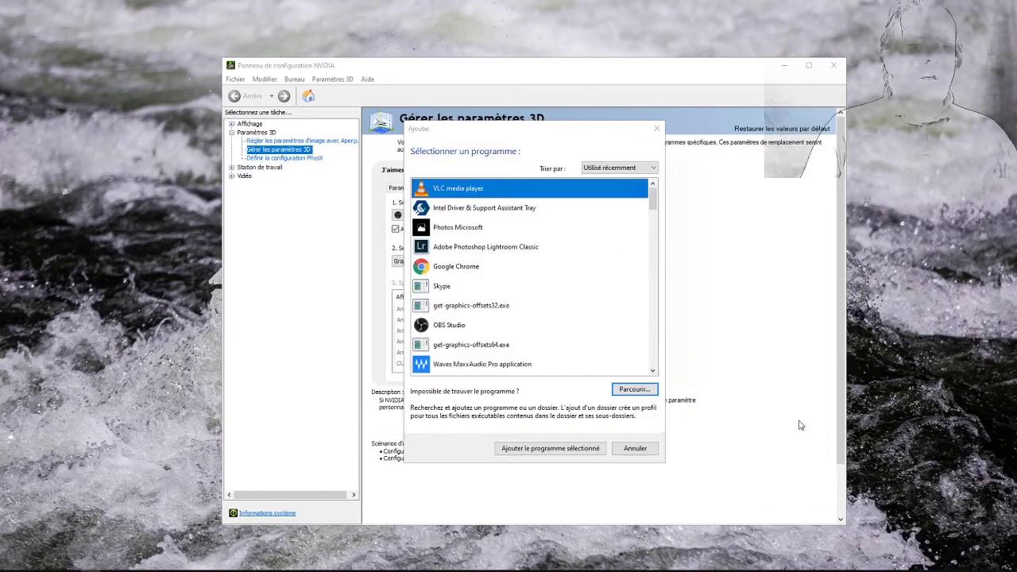
pyautogui.click(636, 448)
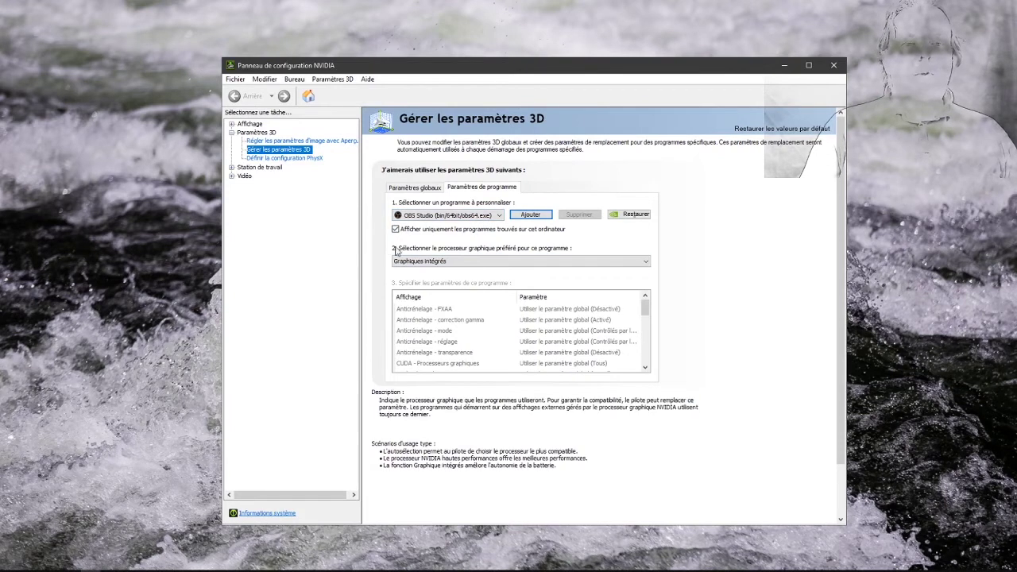
# Set OBS Studio's preferred graphics processor to Graphiques intégrés and close the NVIDIA control panel.
pyautogui.click(459, 263)
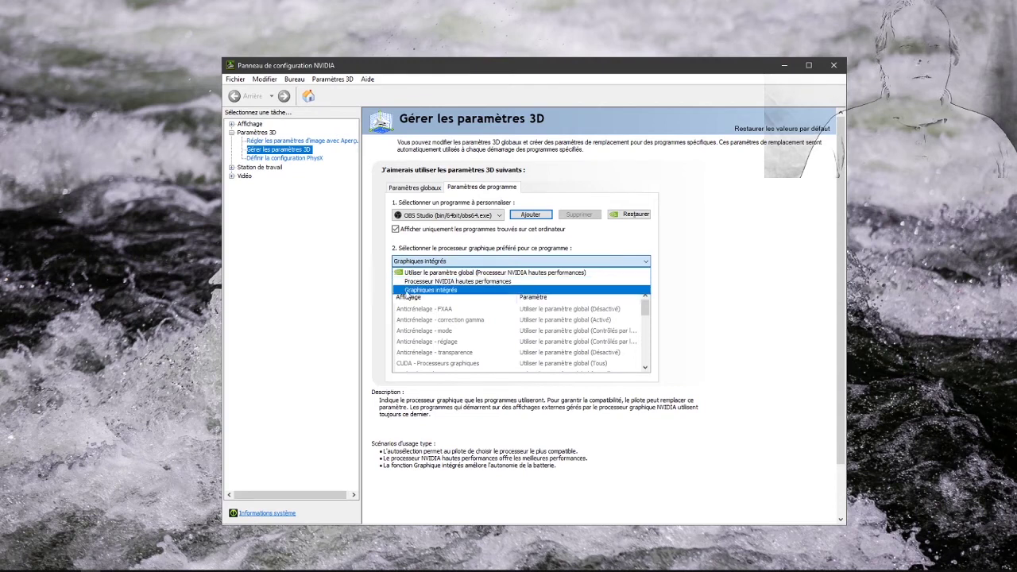
pyautogui.click(445, 292)
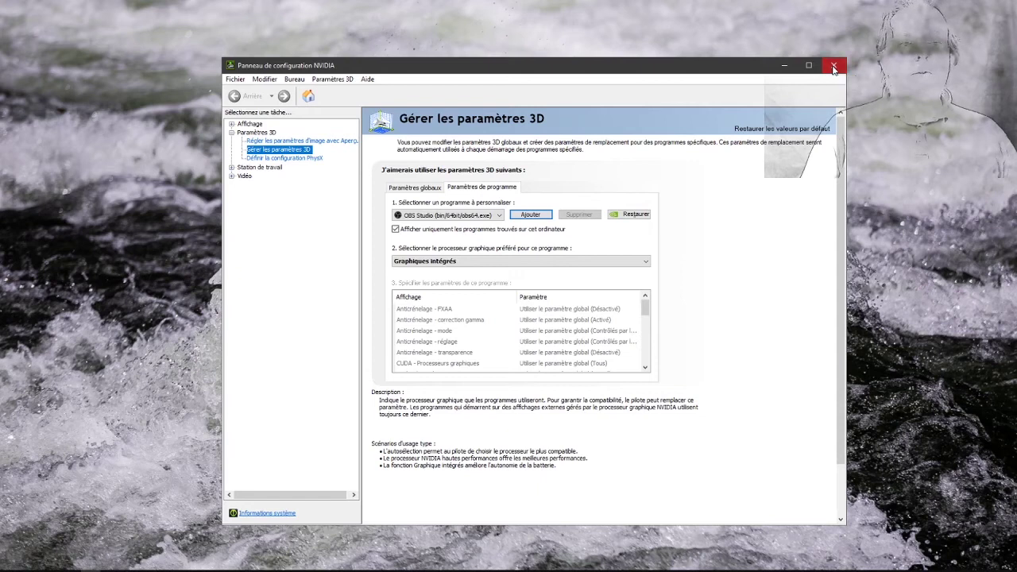
pyautogui.click(833, 66)
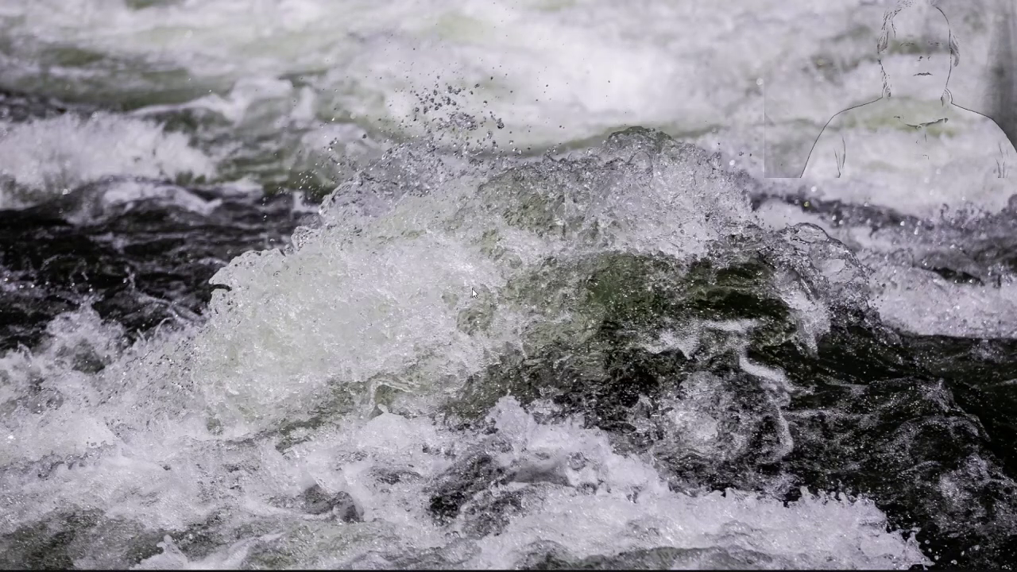
# Switch to Windows Settings from the desktop's personalization option, search for "grap" and open the Paramètres graphiques page.
pyautogui.rightClick(487, 252)
pyautogui.click(362, 416)
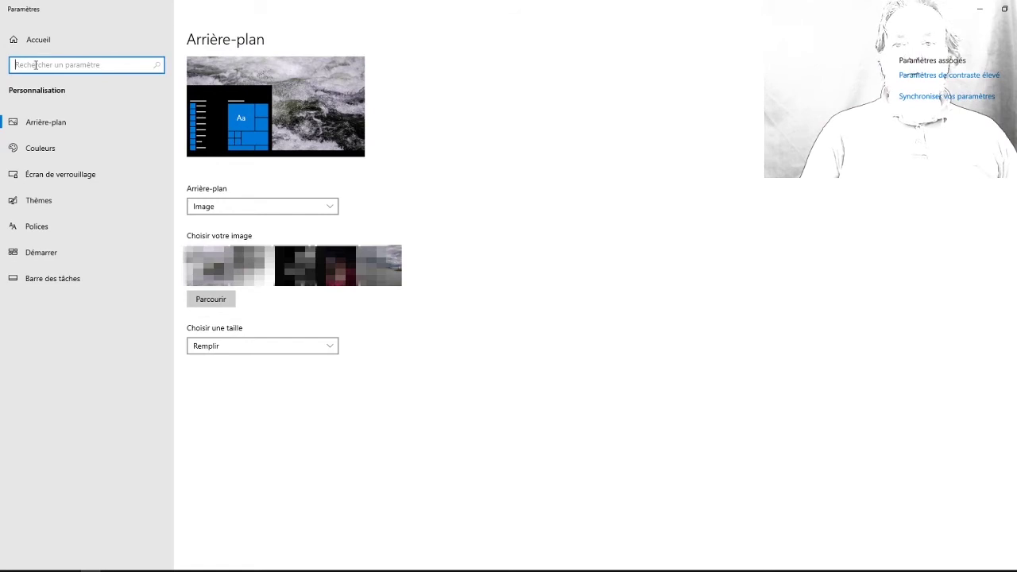
pyautogui.write('grap')
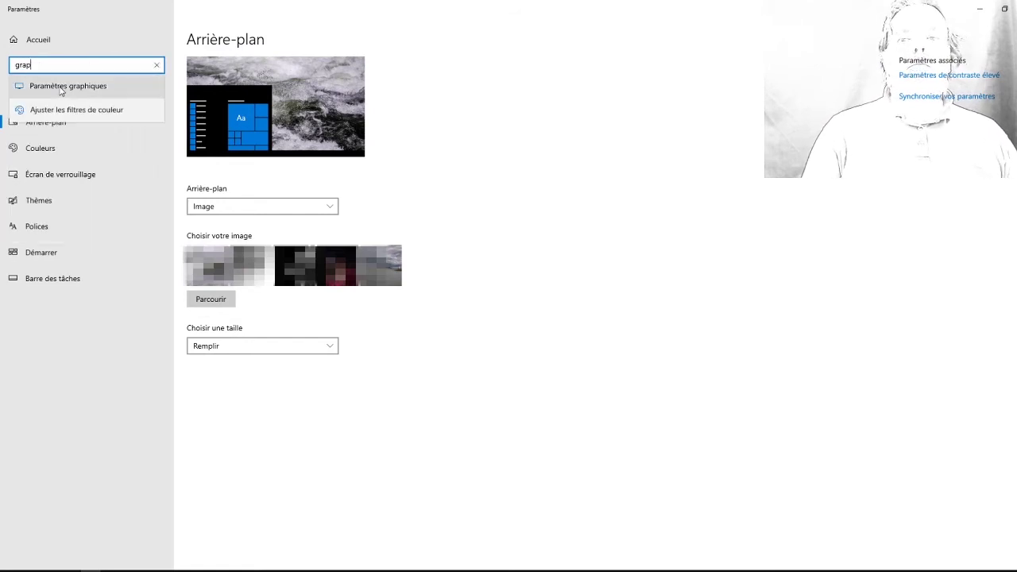
pyautogui.click(59, 88)
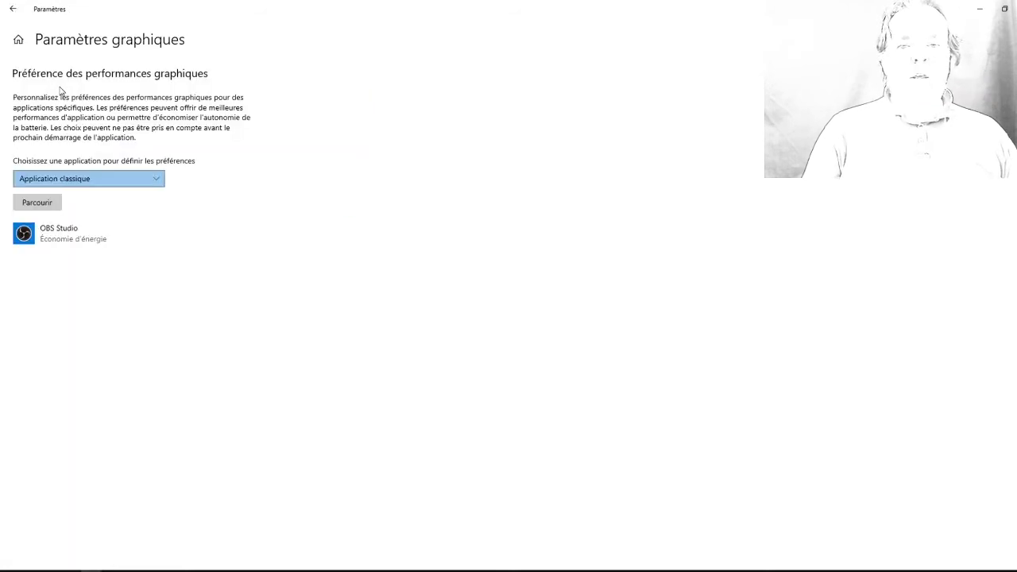
pyautogui.click(95, 181)
pyautogui.click(97, 183)
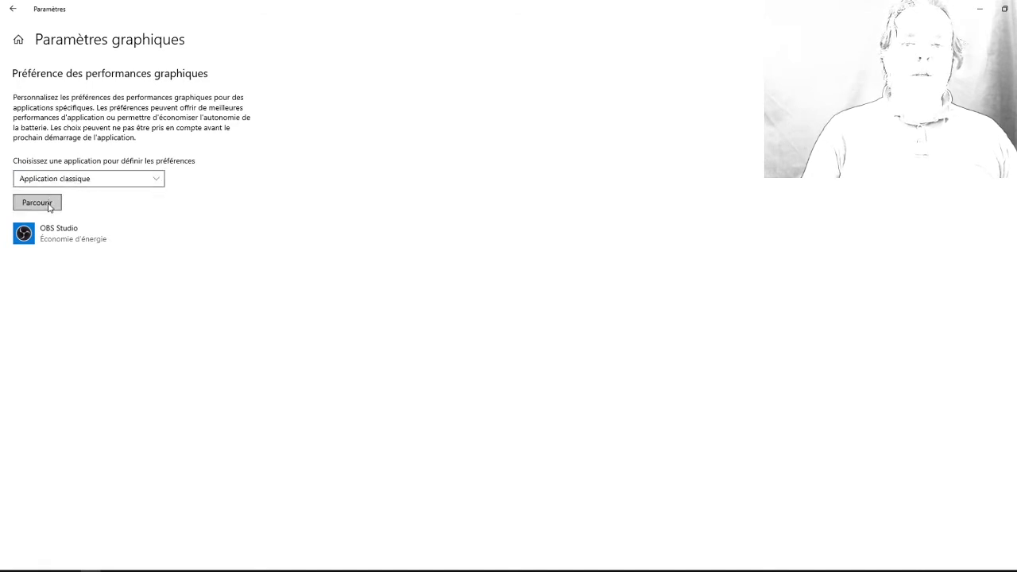
pyautogui.click(49, 204)
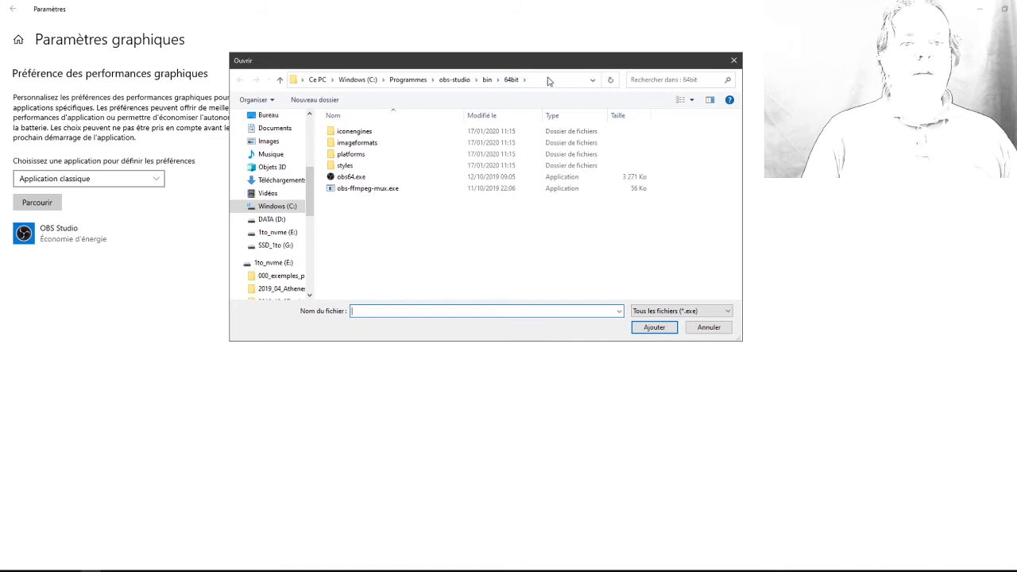
pyautogui.click(501, 81)
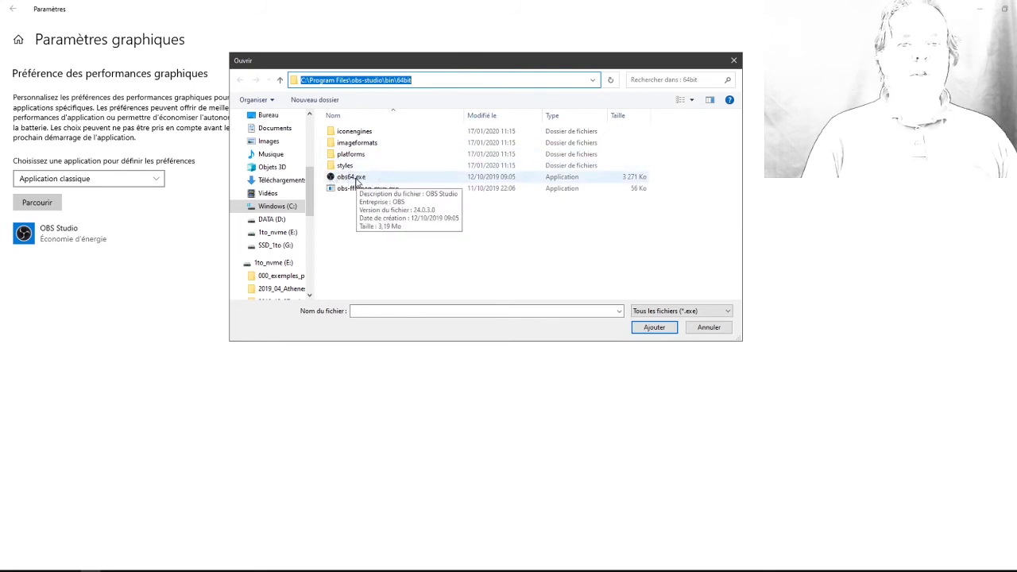
pyautogui.click(720, 331)
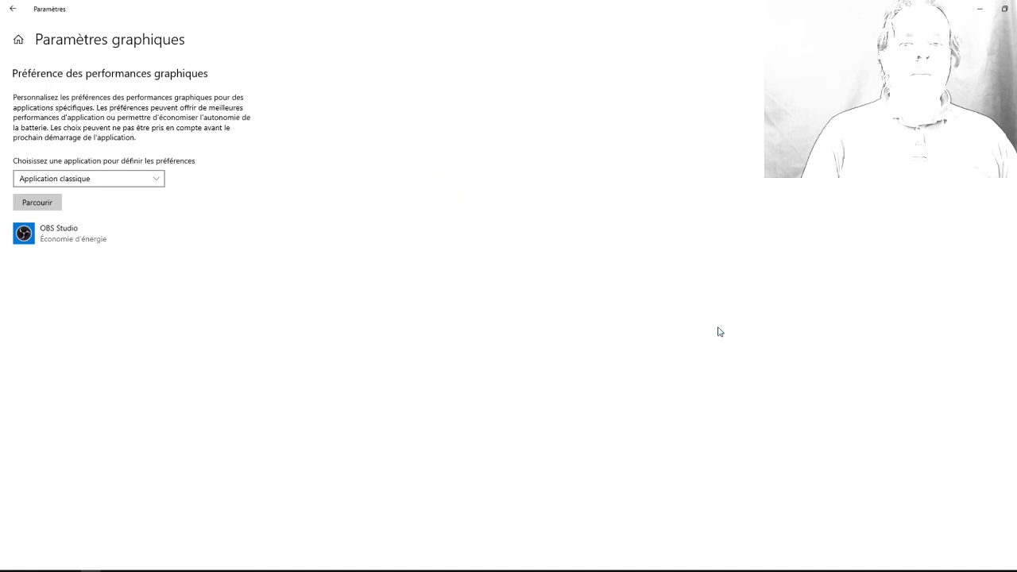
# Set OBS Studio's graphics preference to Économie d'énergie and save it.
pyautogui.click(71, 240)
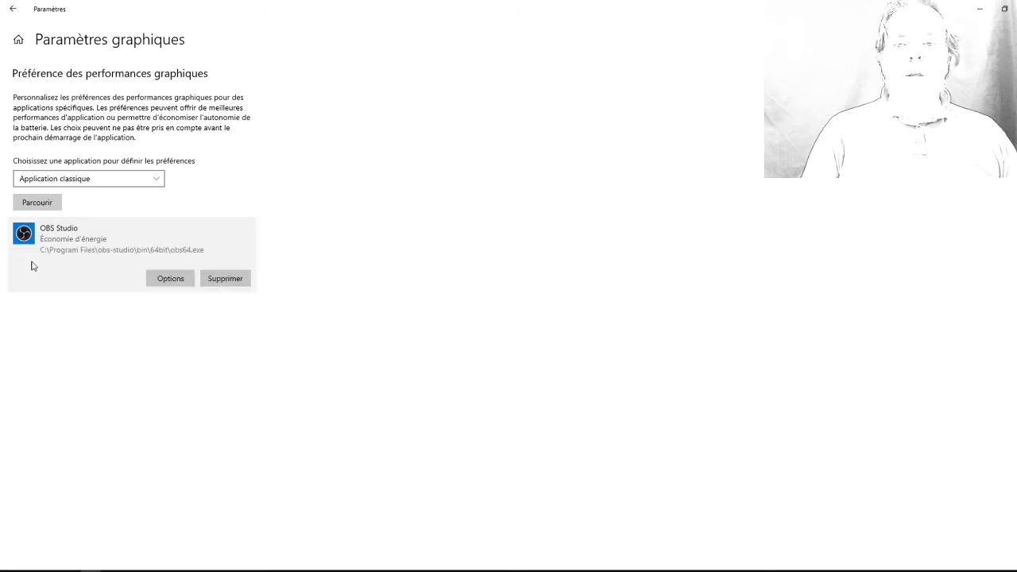
pyautogui.click(168, 280)
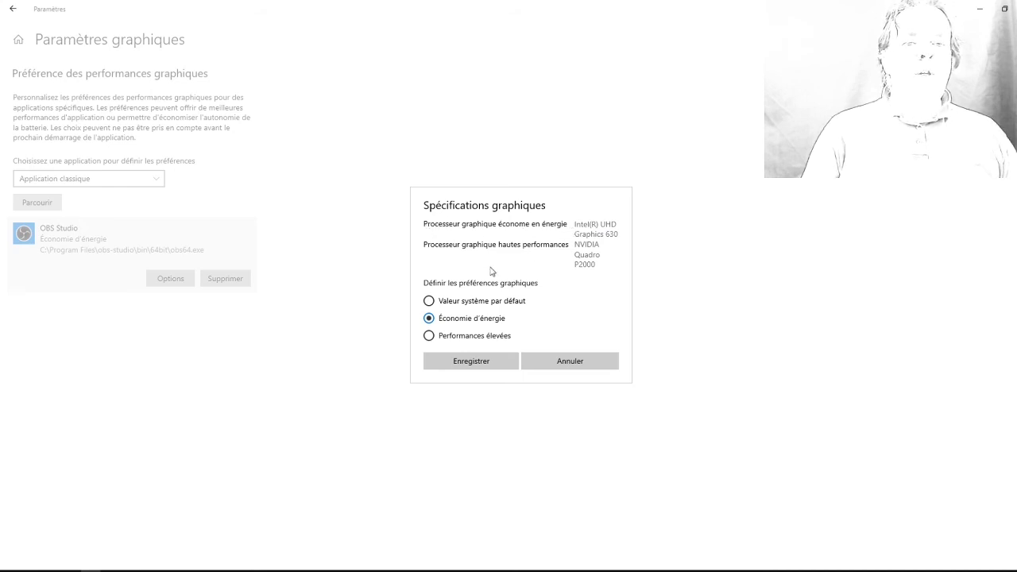
pyautogui.click(429, 302)
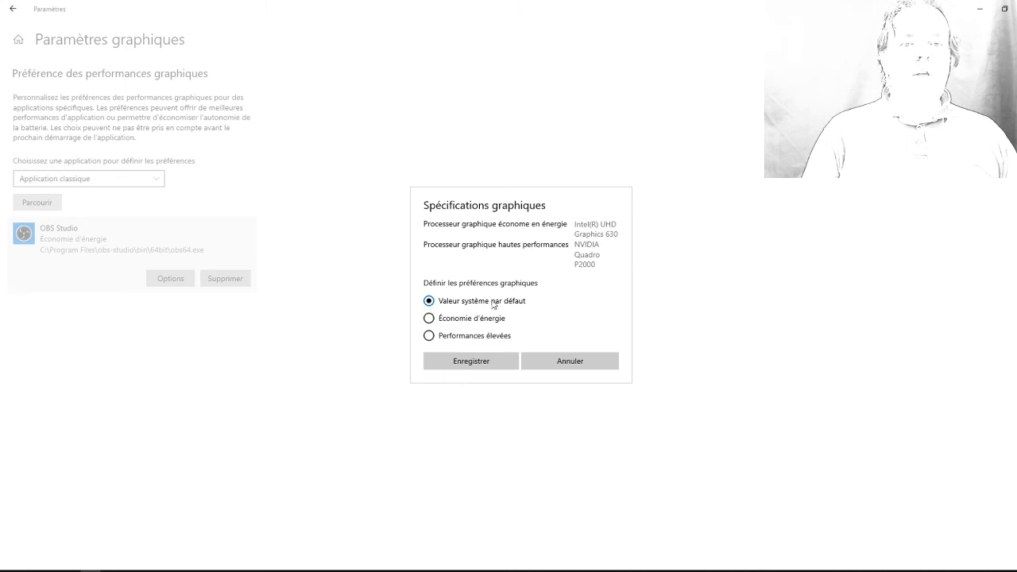
pyautogui.click(429, 319)
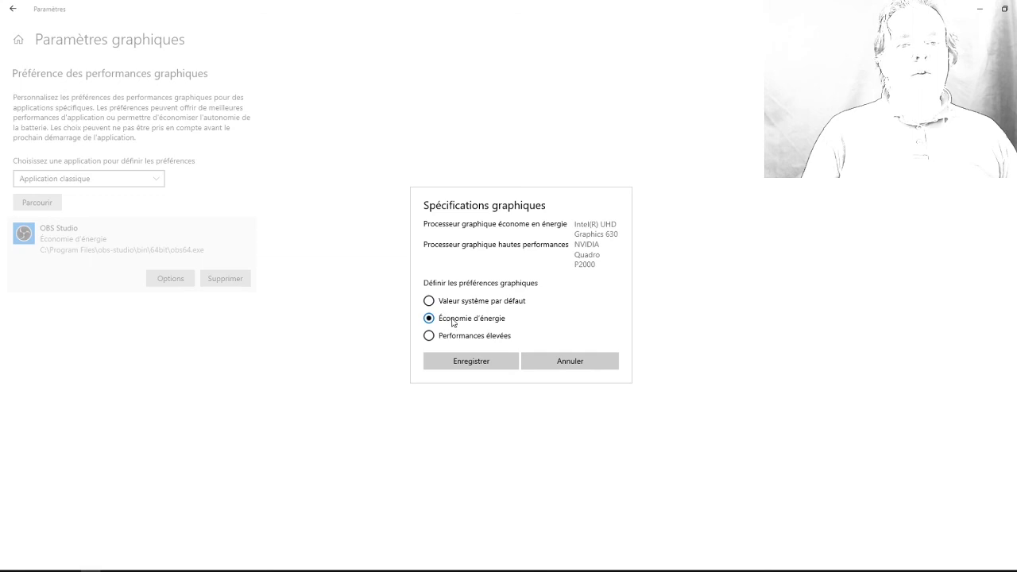
pyautogui.click(466, 364)
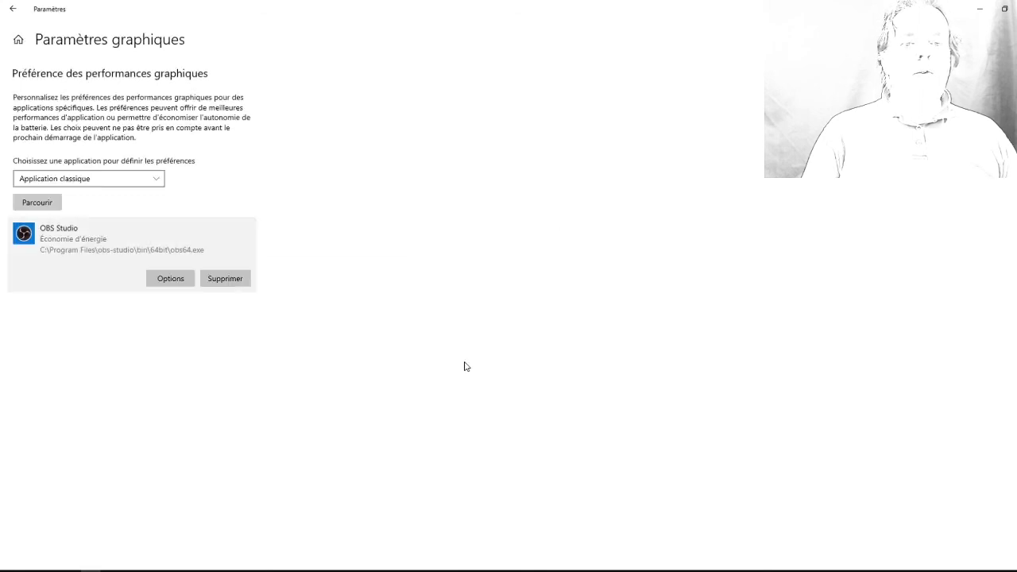